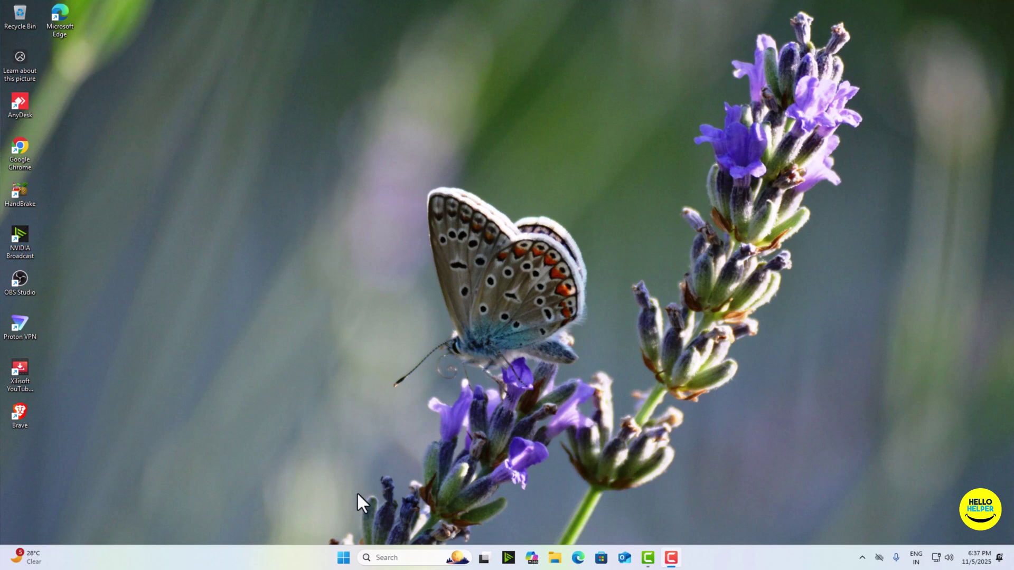
Open the Startup Apps settings page by searching 'startup apps' from Start
left_click(344, 561)
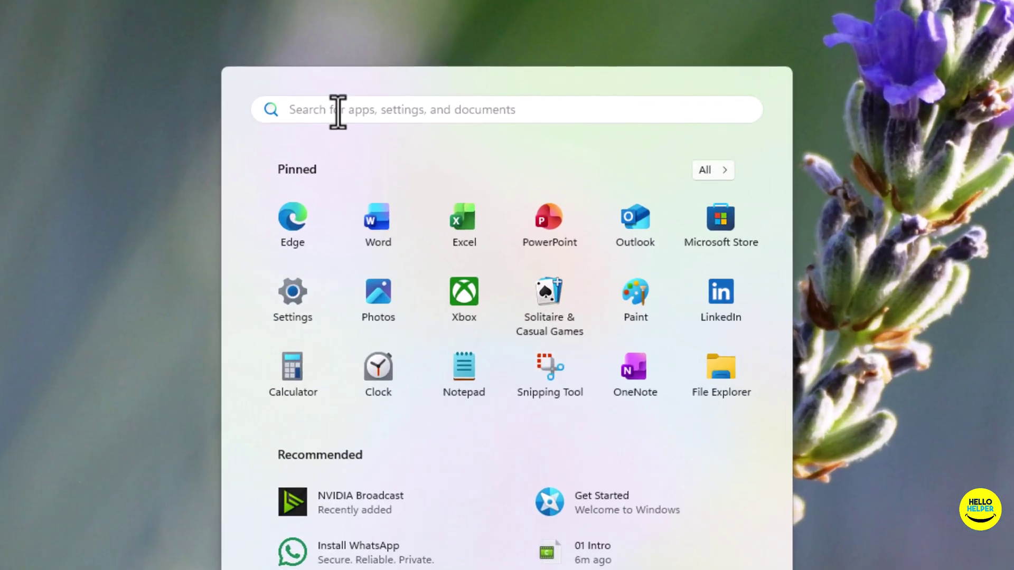
left_click(358, 129)
type("startu")
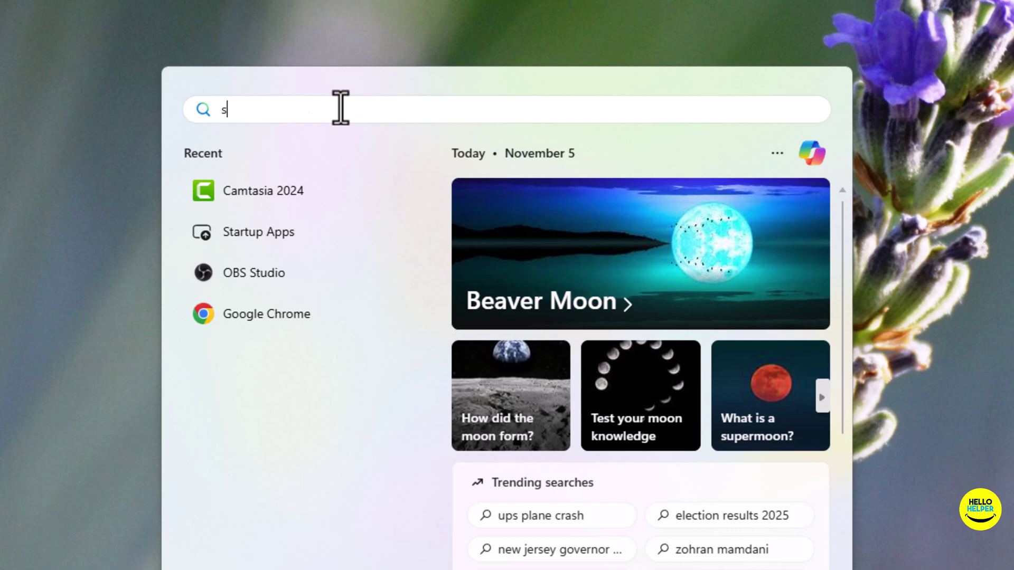
type("p apps")
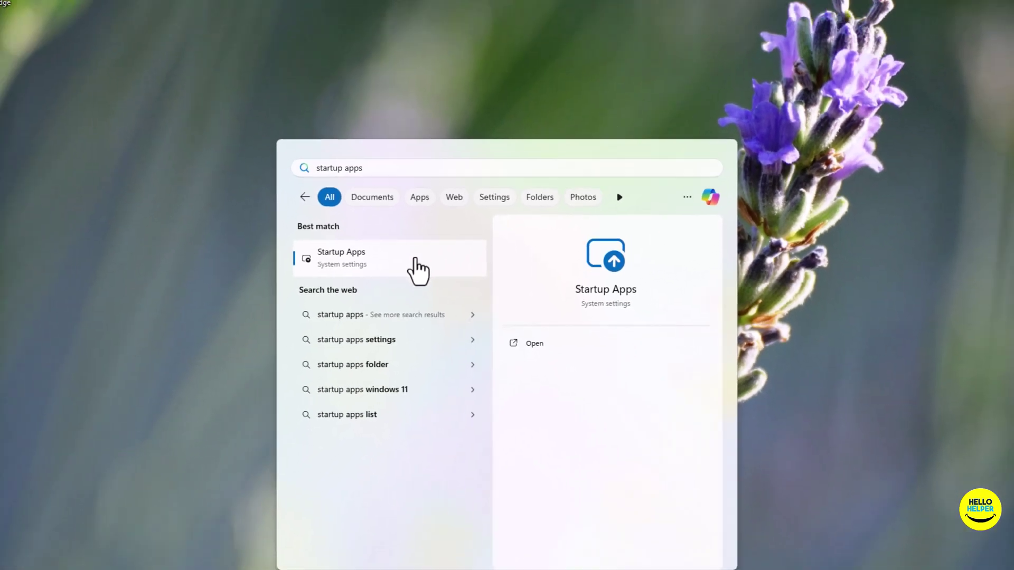
left_click(428, 272)
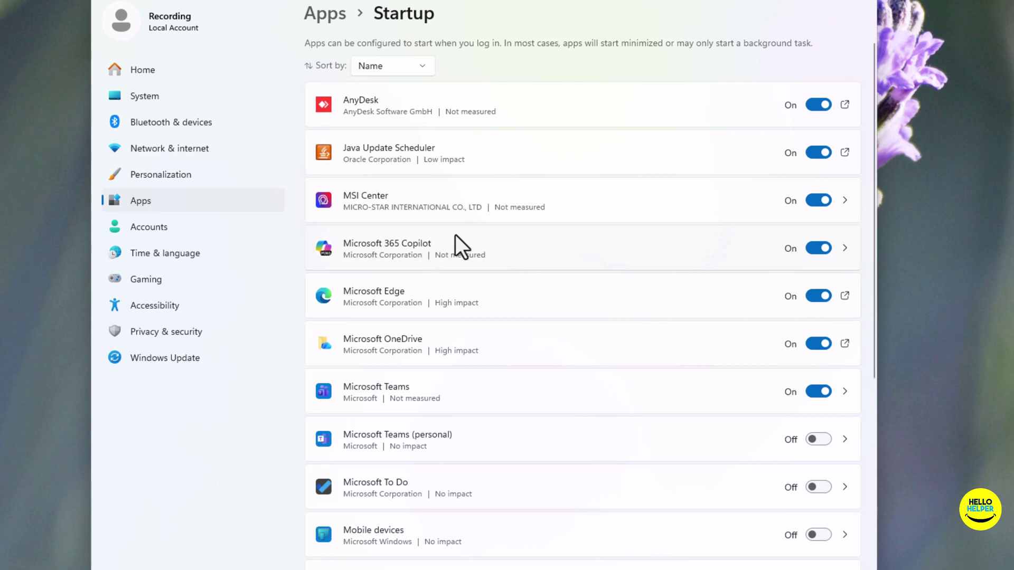
scroll(455, 234, "down", 4)
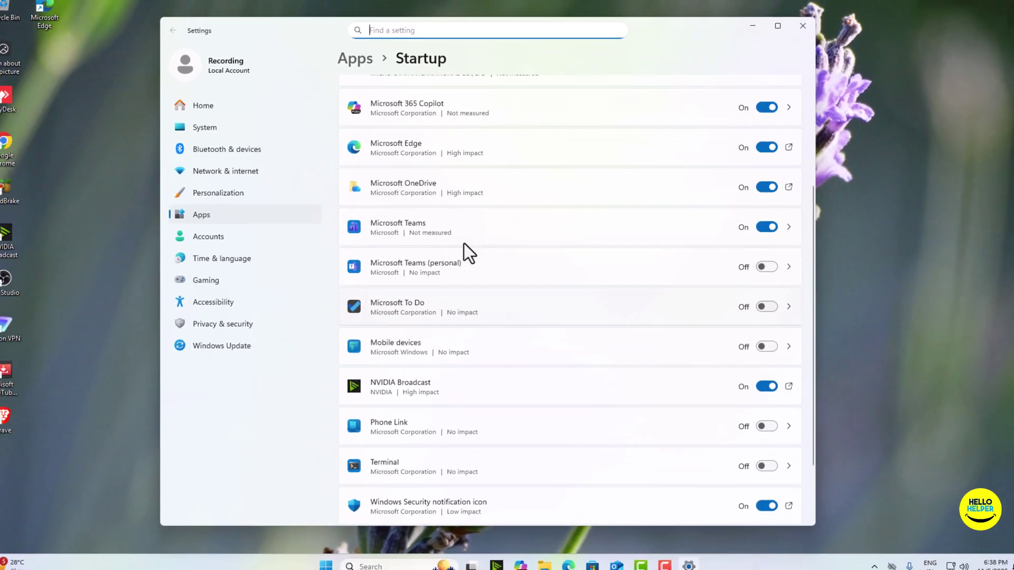
scroll(464, 243, "up", 4)
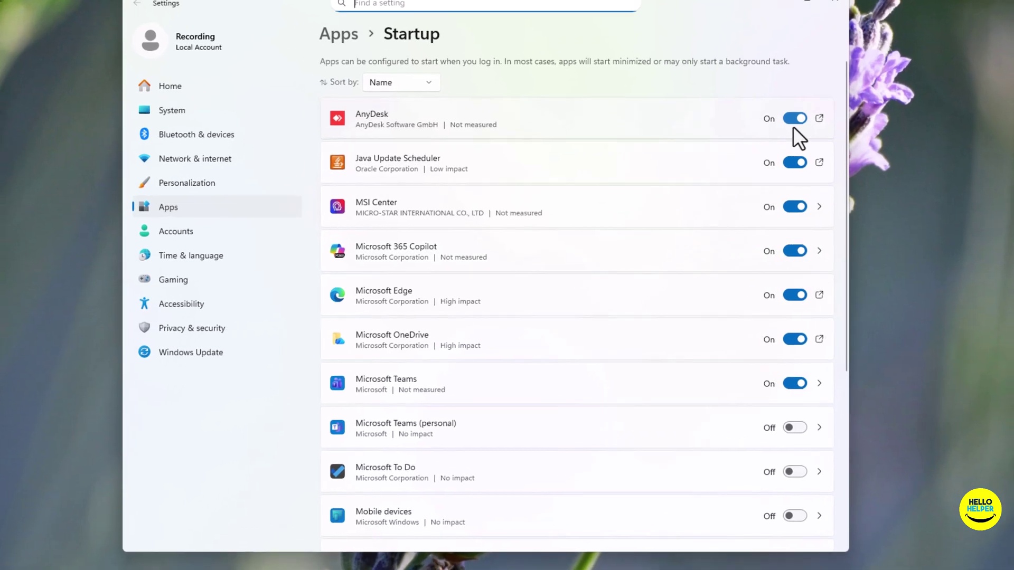
Switch off AnyDesk, MSI Center, Microsoft 365 Copilot and Microsoft Teams as startup apps
left_click(800, 121)
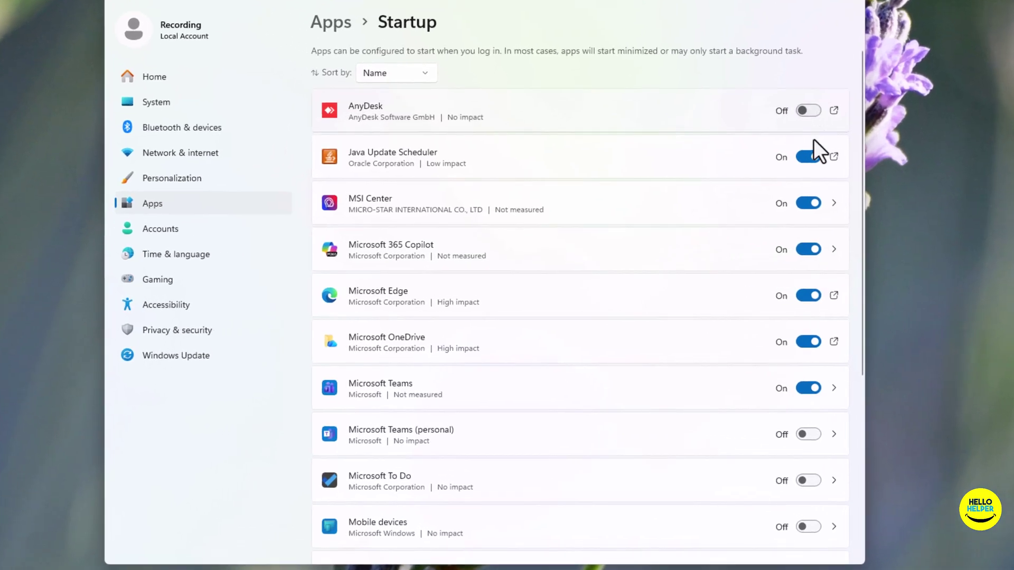
left_click(817, 209)
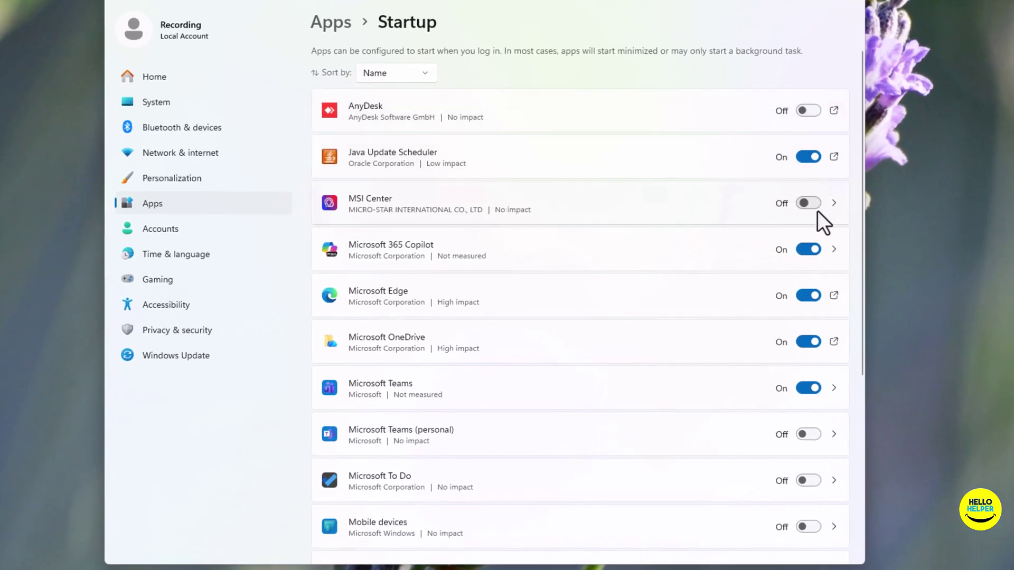
left_click(813, 250)
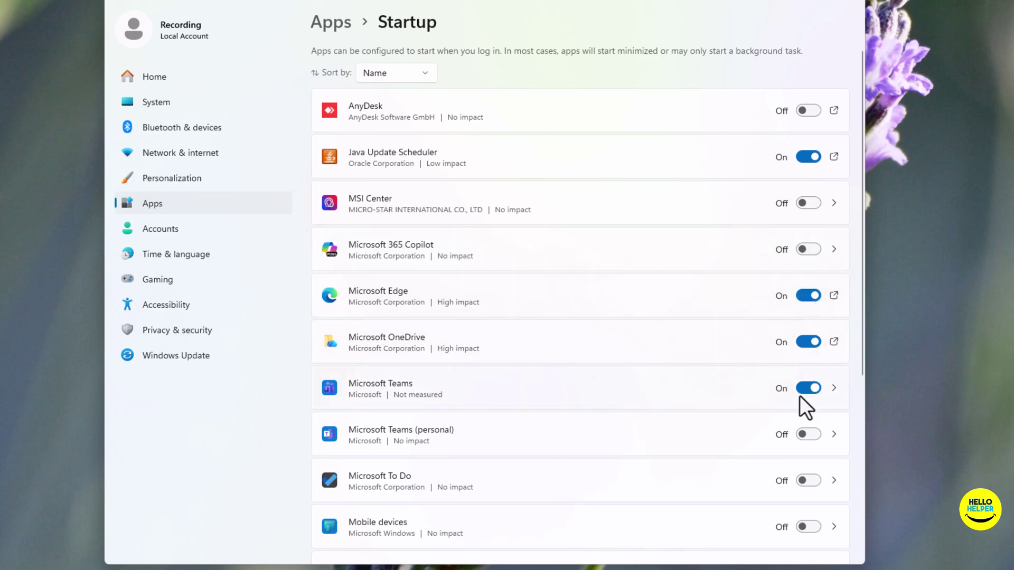
left_click(811, 388)
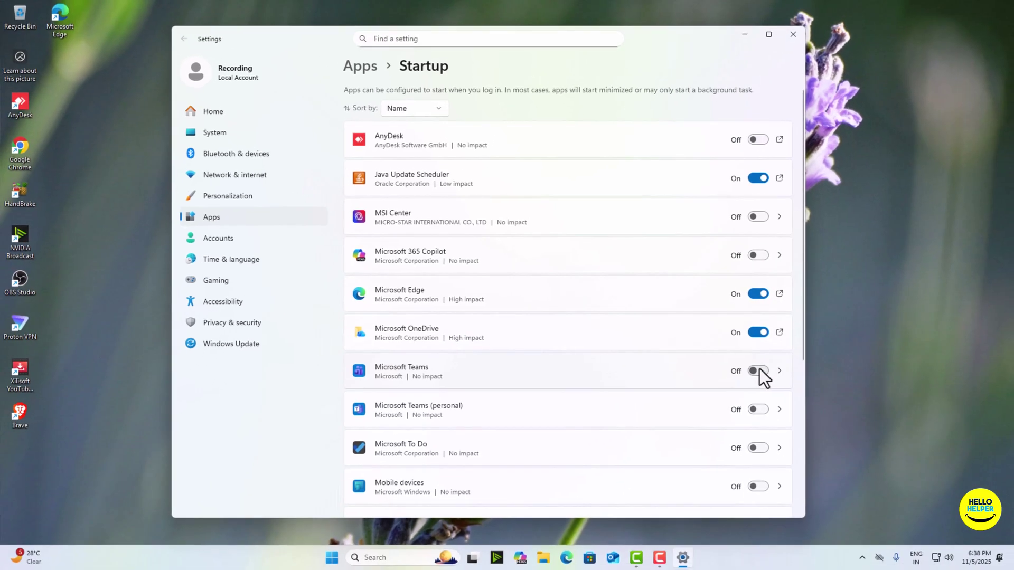
scroll(663, 346, "down", 2)
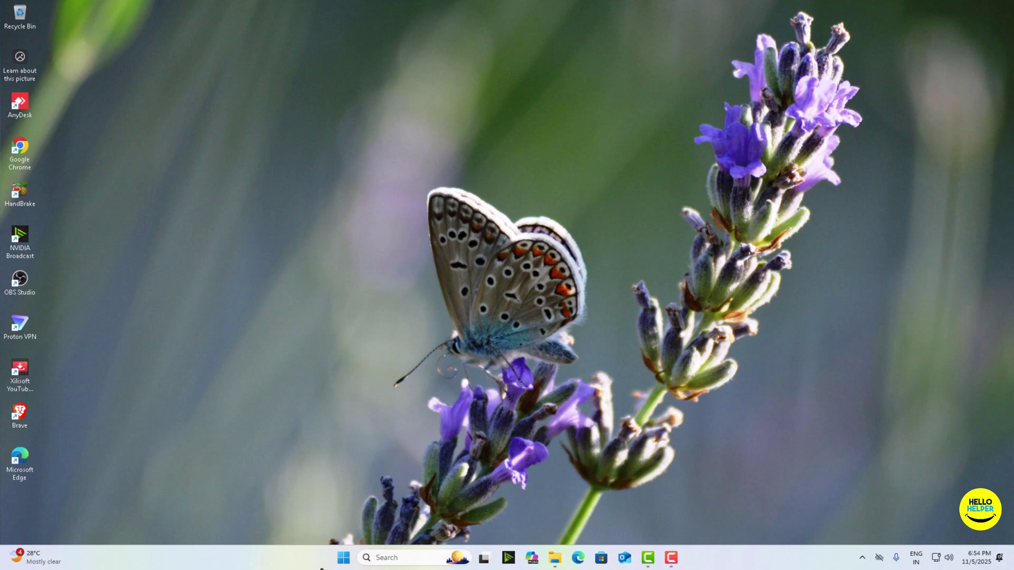
Open Performance Options from a Start search and apply the Adjust for best performance preset with OK
left_click(341, 561)
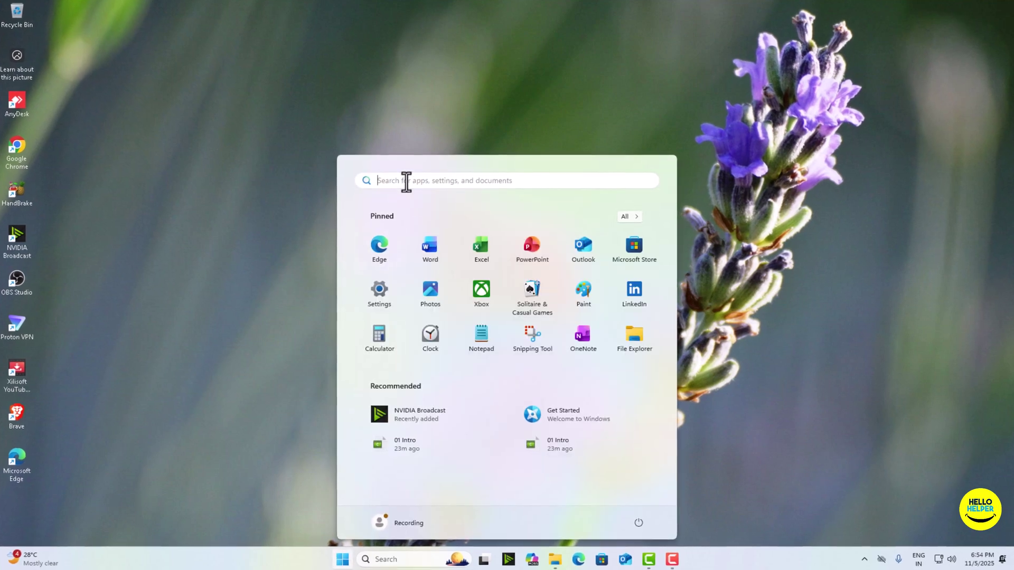
left_click(405, 181)
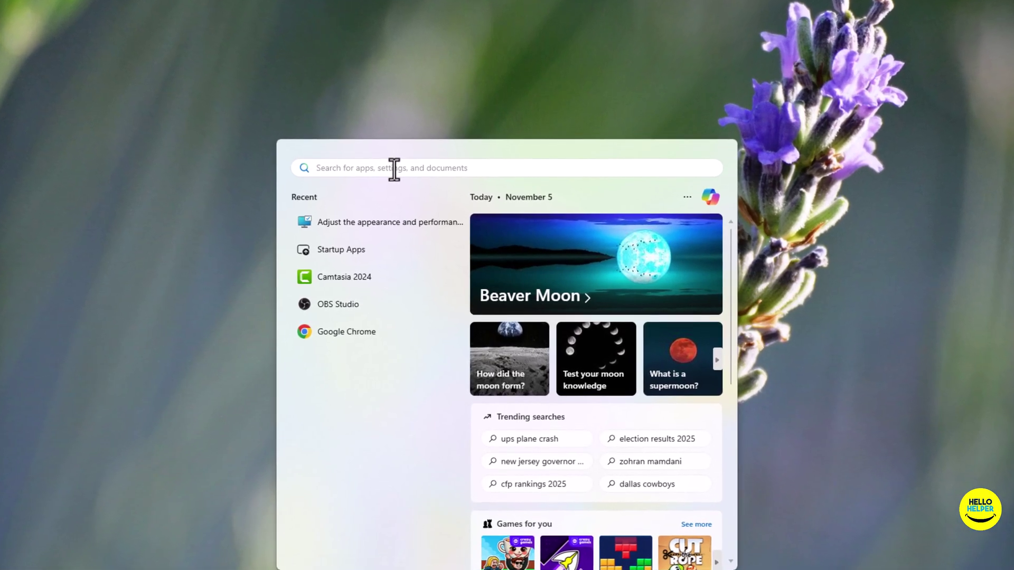
type("adjust")
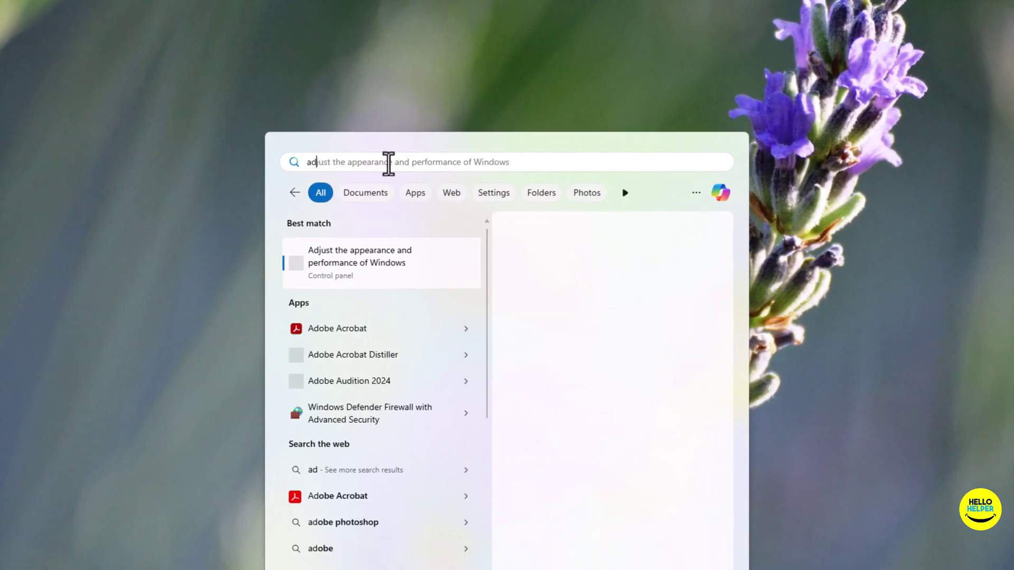
type(" the")
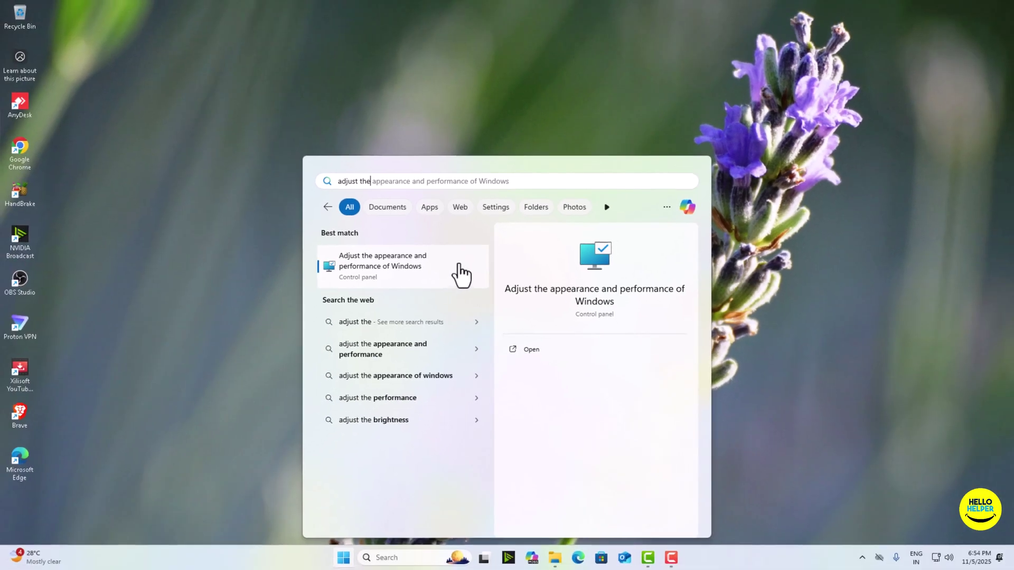
left_click(457, 266)
left_click_drag(222, 76, 325, 77)
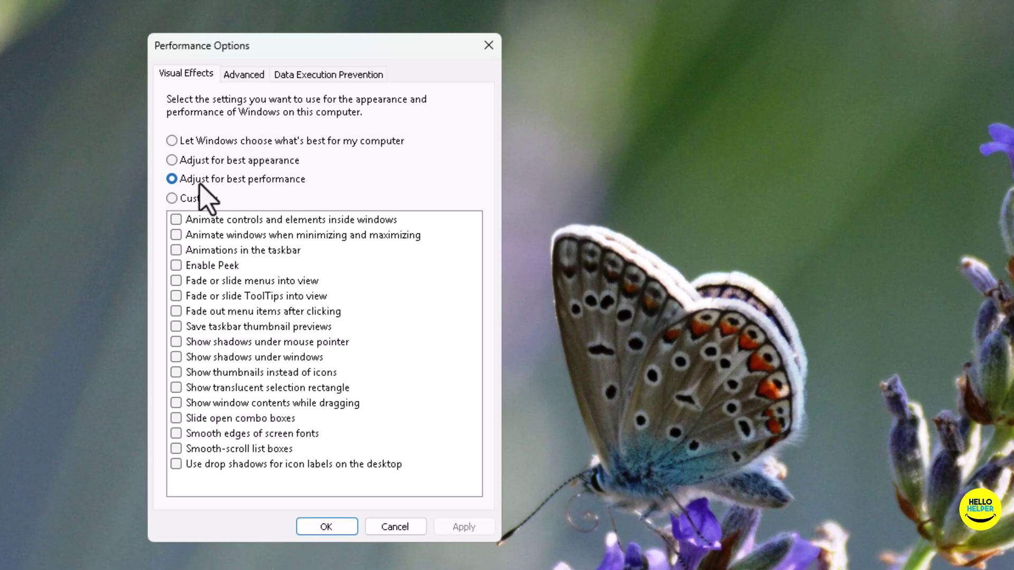
left_click(259, 180)
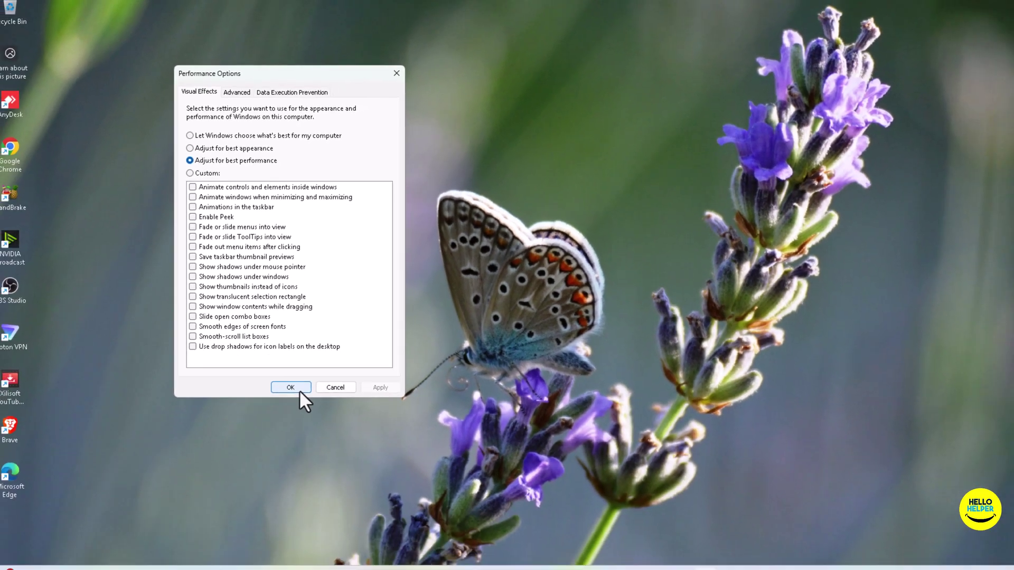
left_click(338, 528)
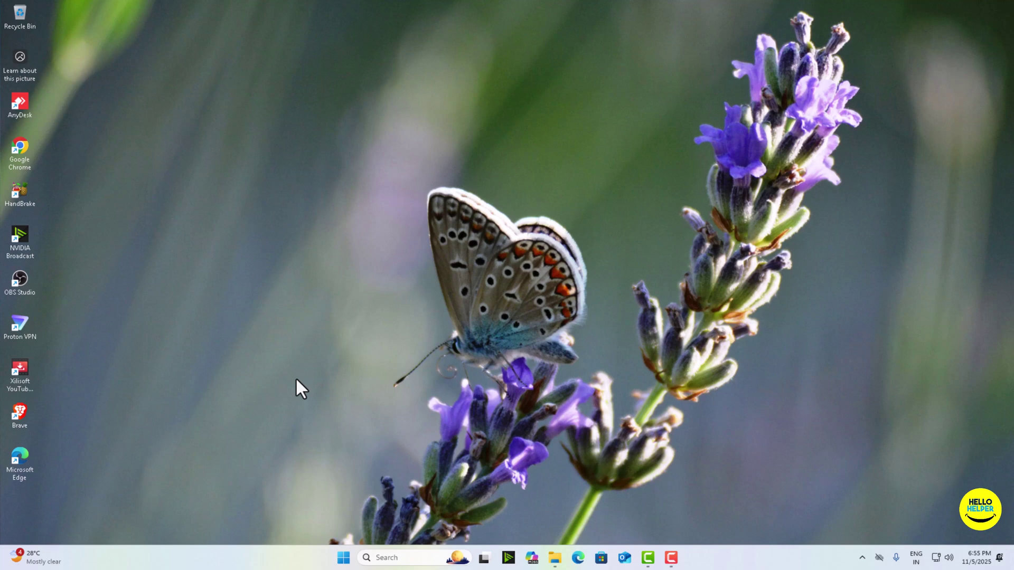
Reopen Performance Options, enable minimize/maximize animation, smooth font edges and icon label shadows, then apply
left_click(343, 557)
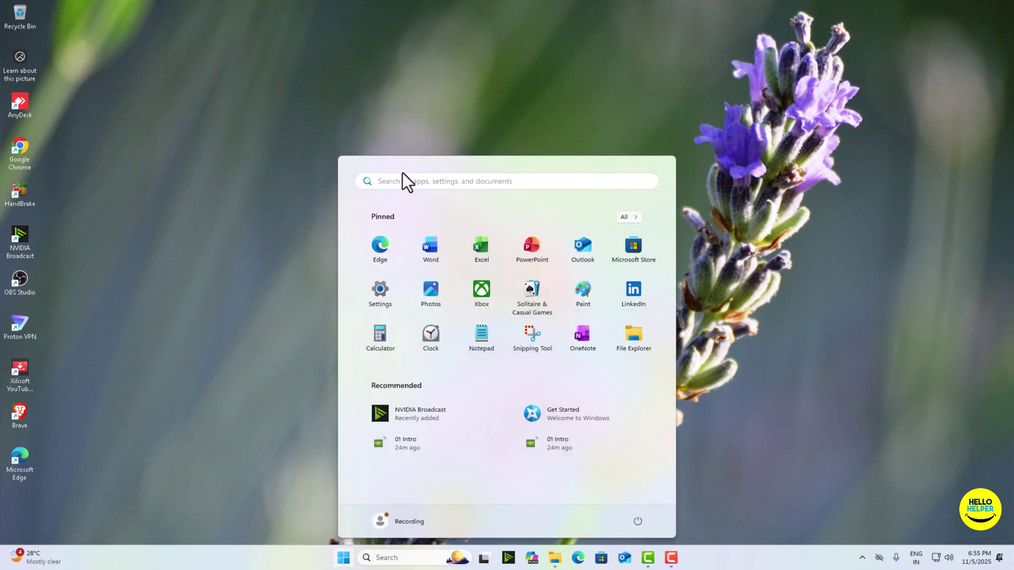
type("adjust")
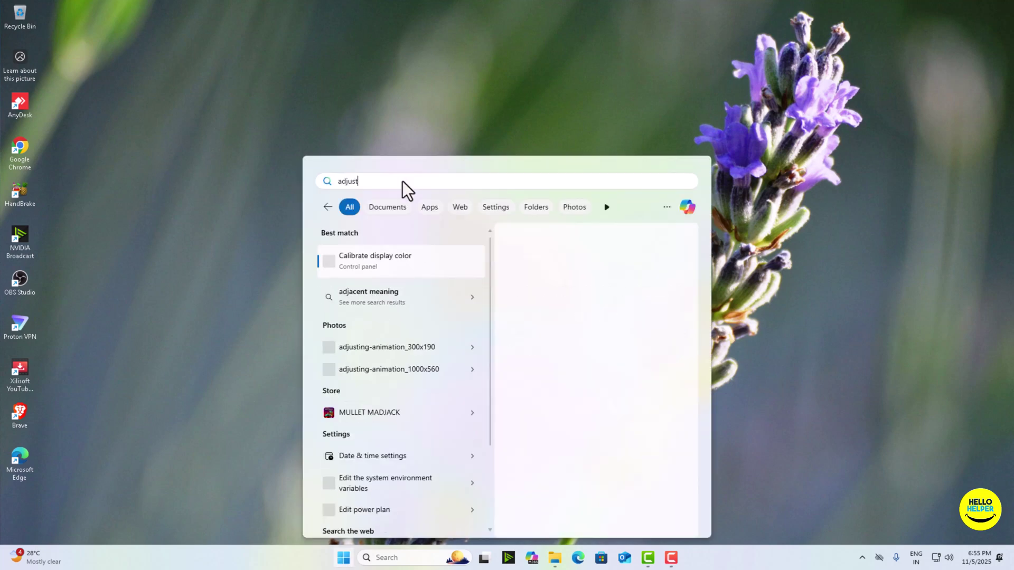
left_click(449, 276)
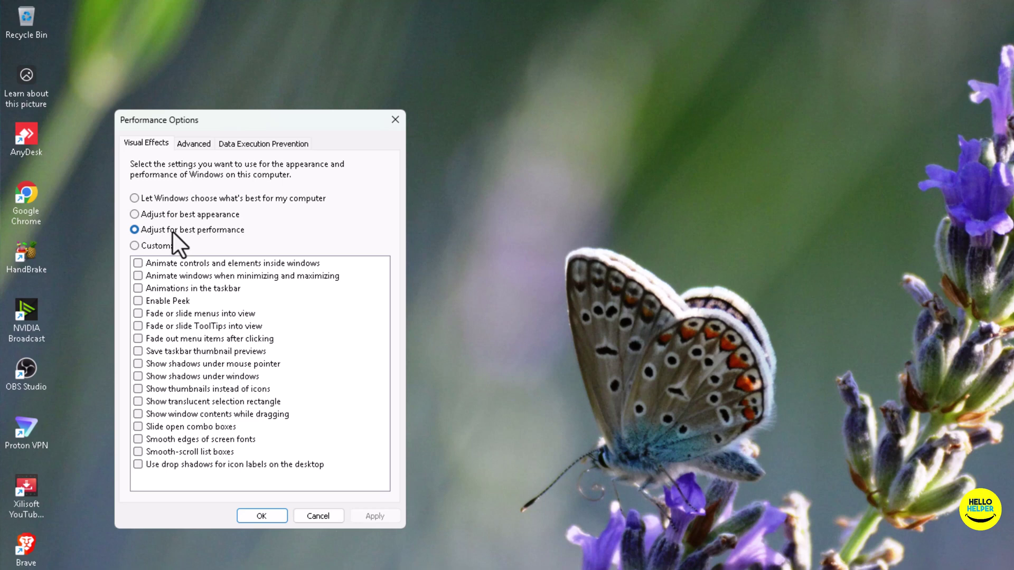
left_click(138, 277)
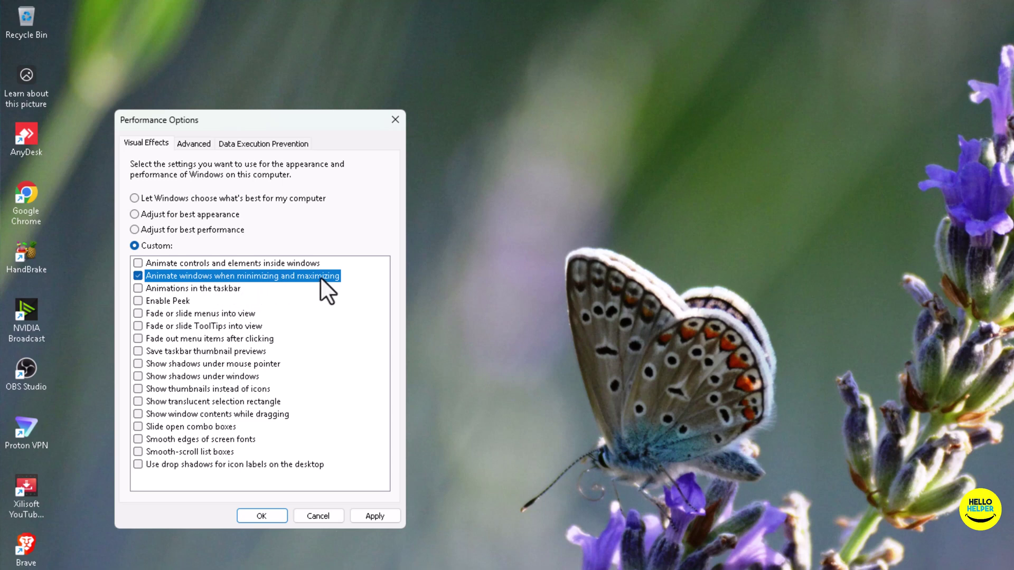
left_click(138, 439)
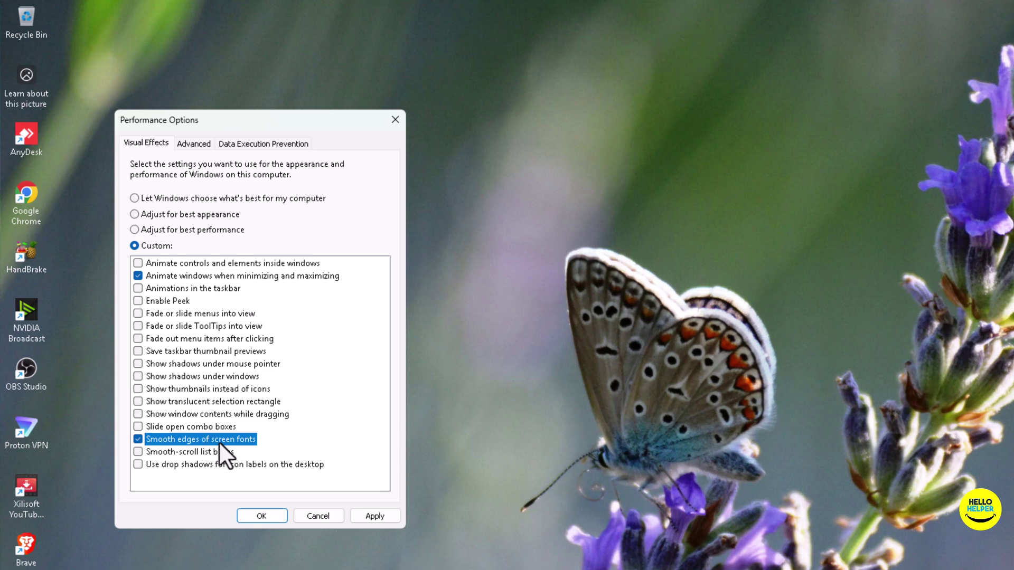
left_click(137, 464)
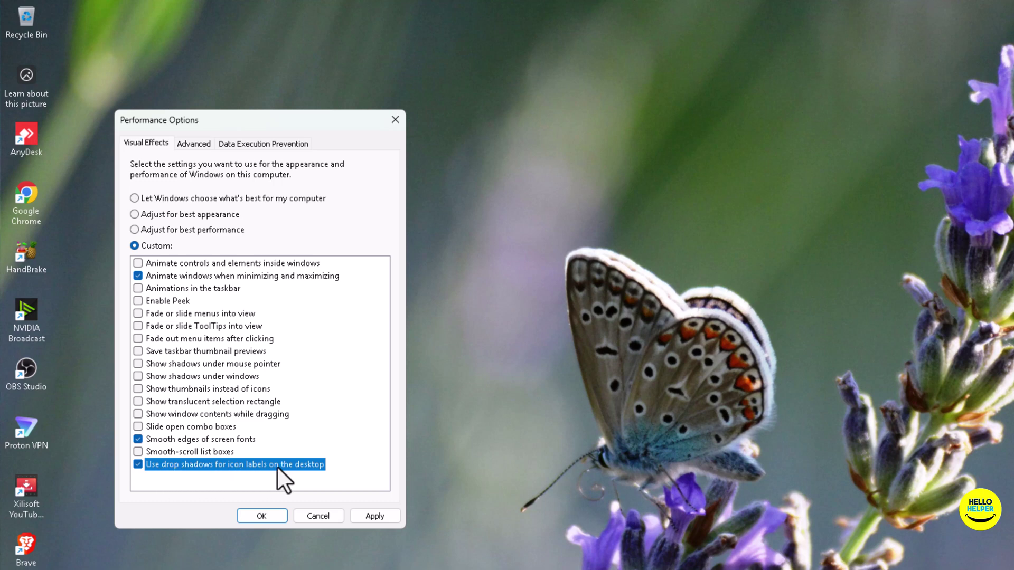
left_click_drag(236, 122, 342, 123)
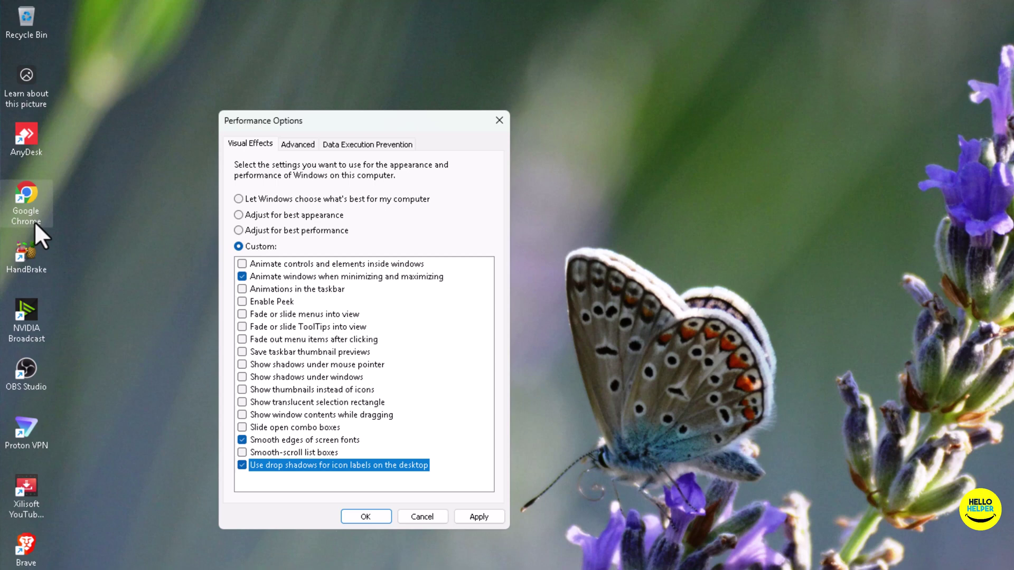
left_click(494, 519)
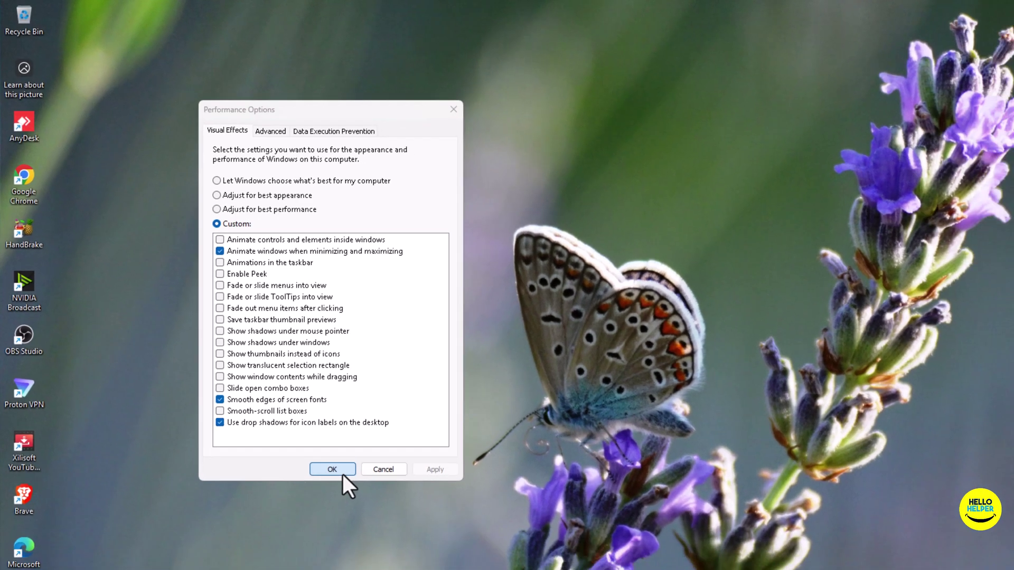
left_click(369, 518)
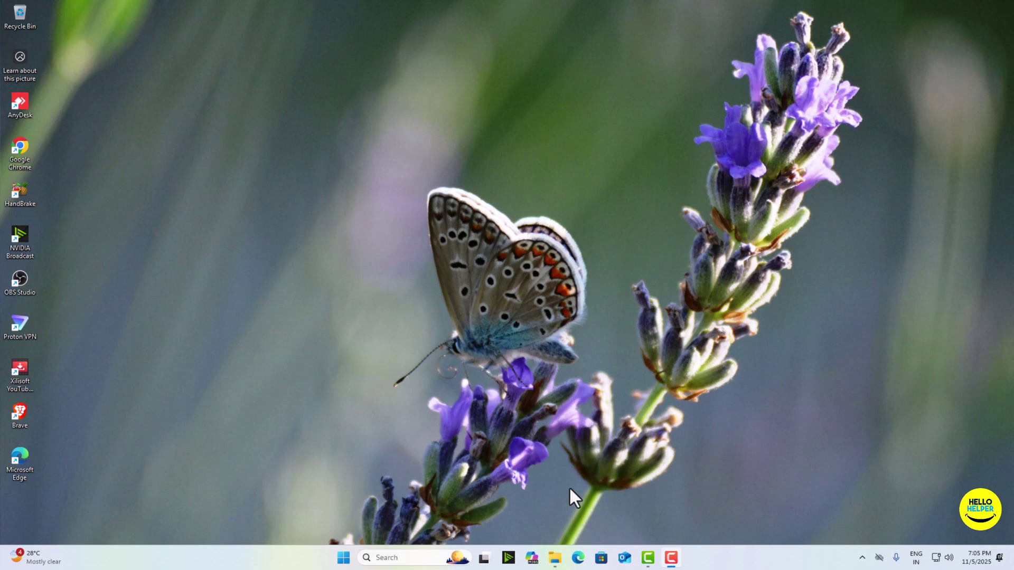
Open Settings on the System page from the Start button's right-click menu
right_click(343, 558)
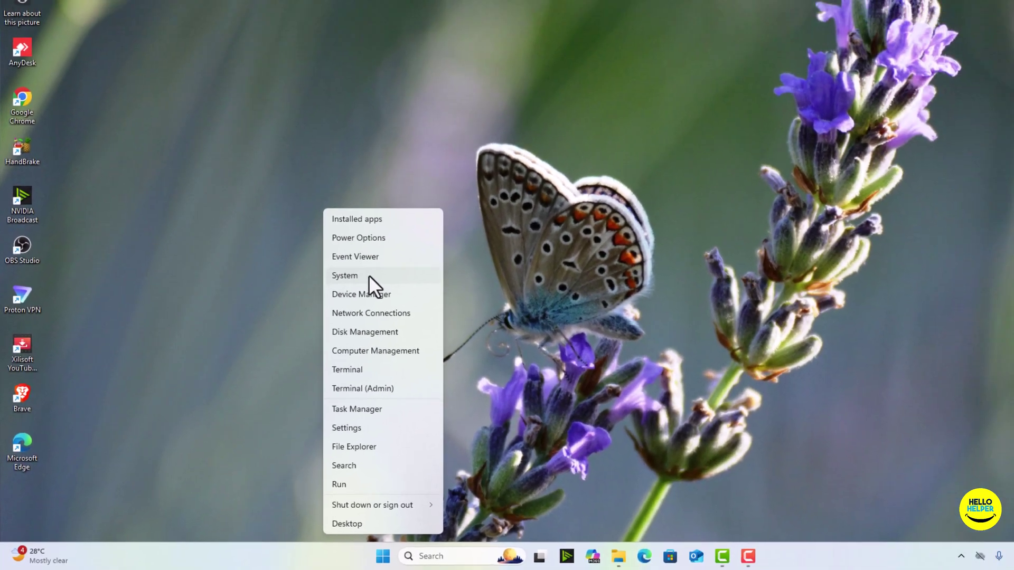
left_click(431, 213)
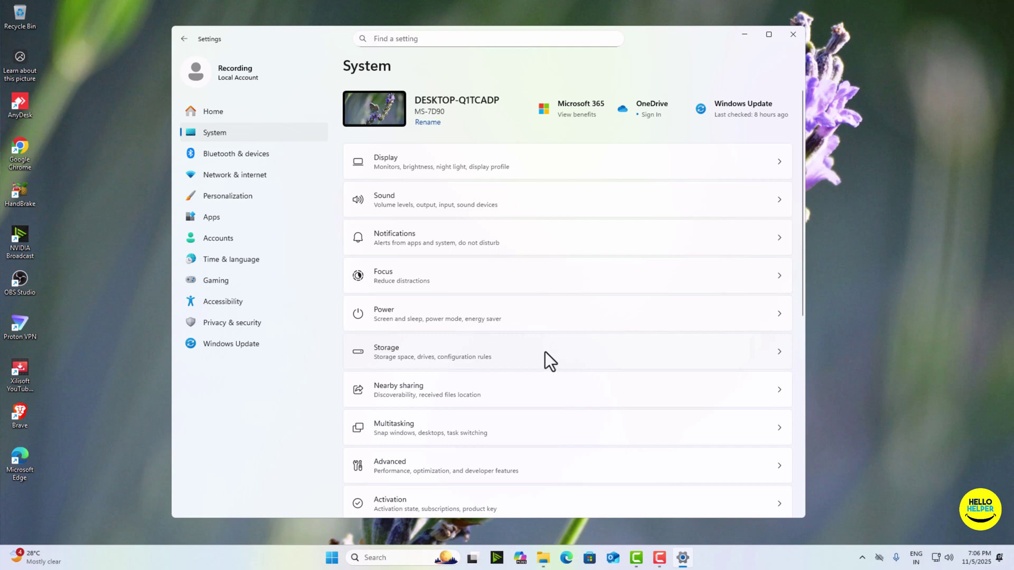
Go to the Storage page and switch Storage Sense on
left_click(762, 353)
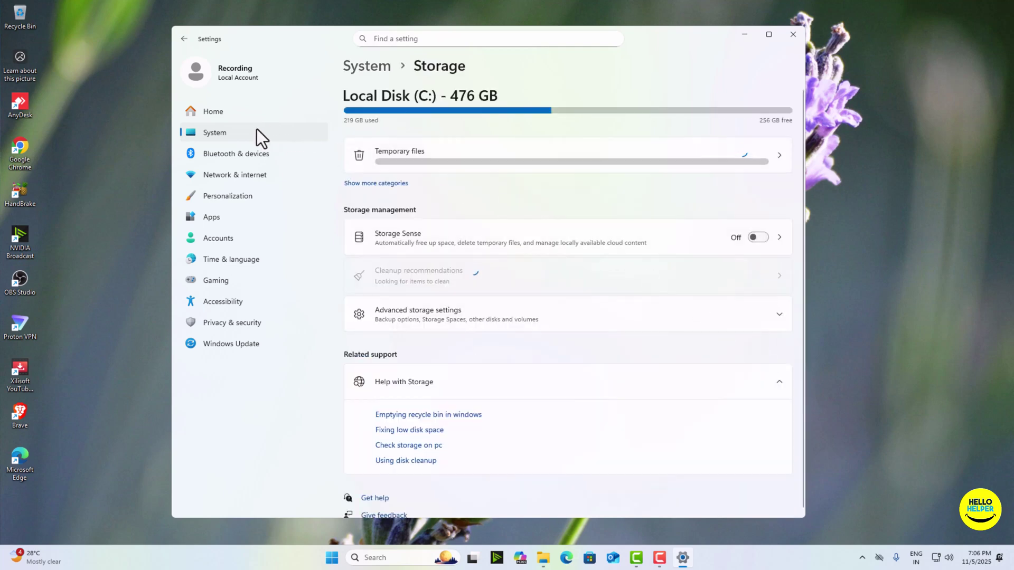
left_click(82, 343)
left_click(755, 237)
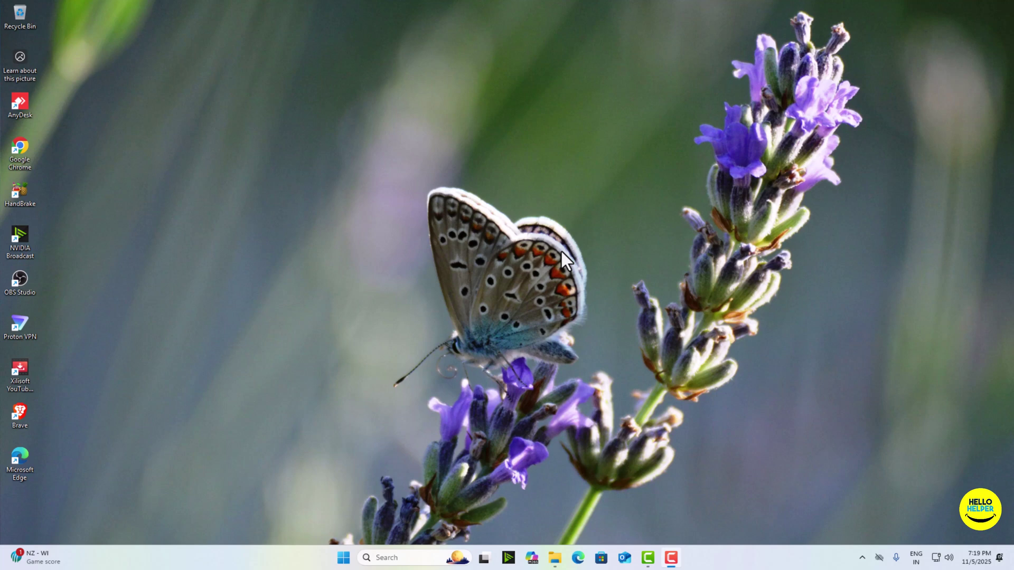
Open Control Panel's Power Options and select the High performance plan from the additional plans
left_click(343, 559)
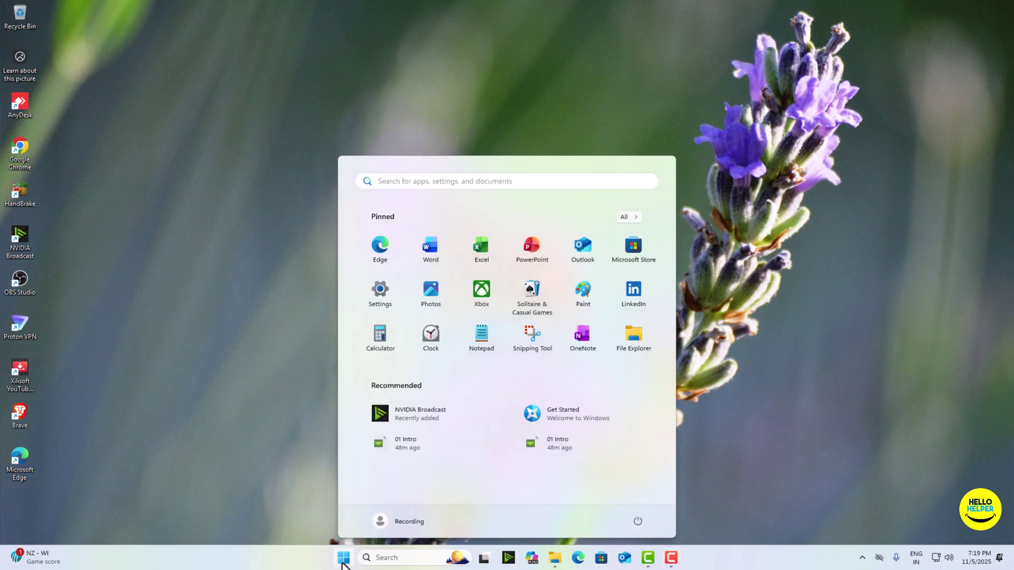
type("c")
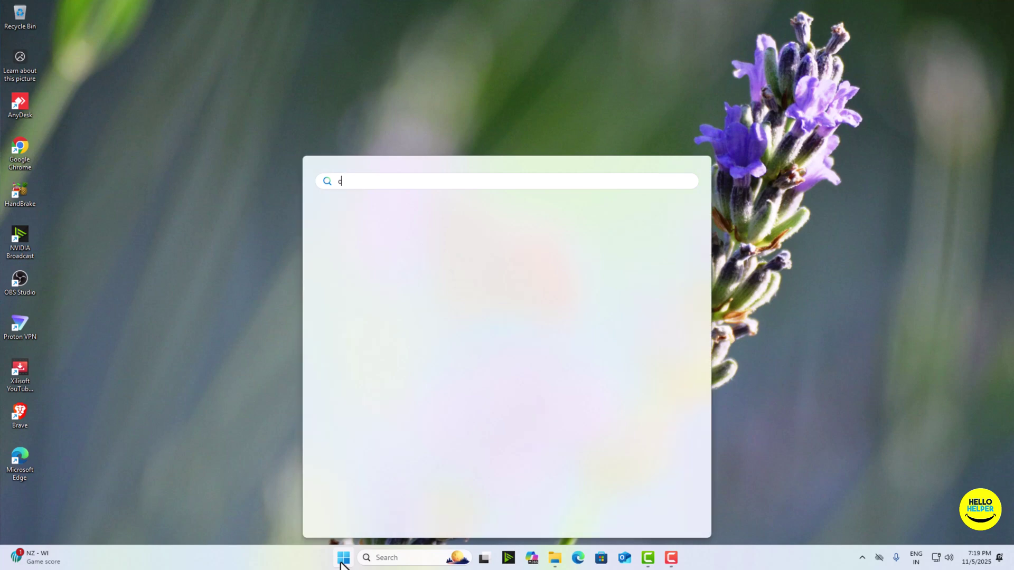
type("ontrol panel")
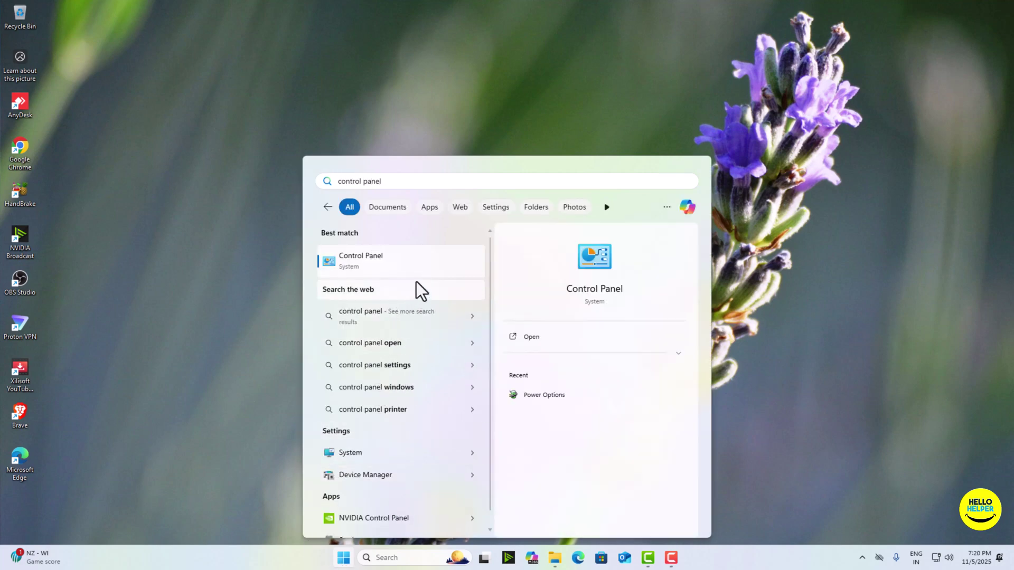
left_click(424, 280)
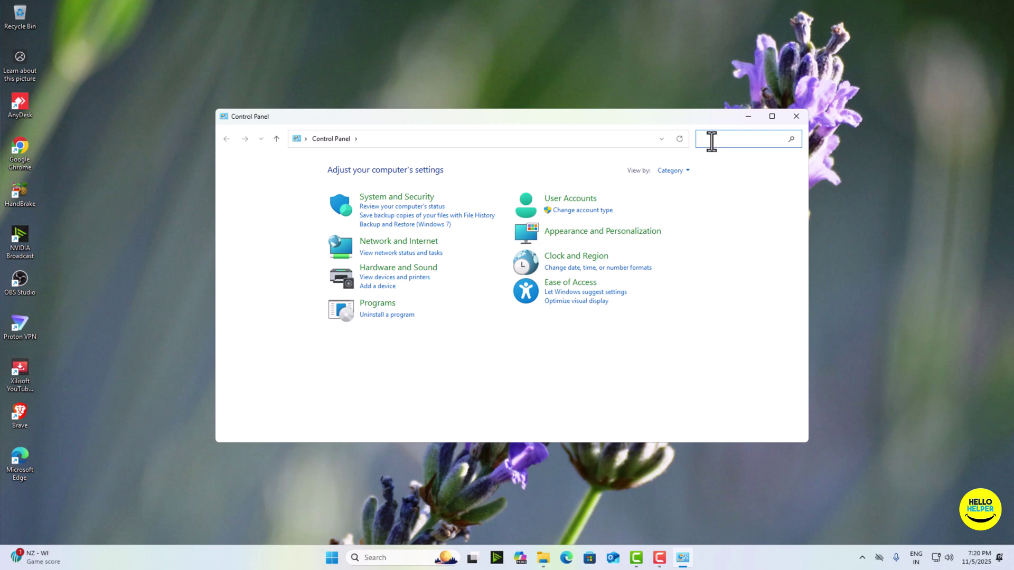
type("power options")
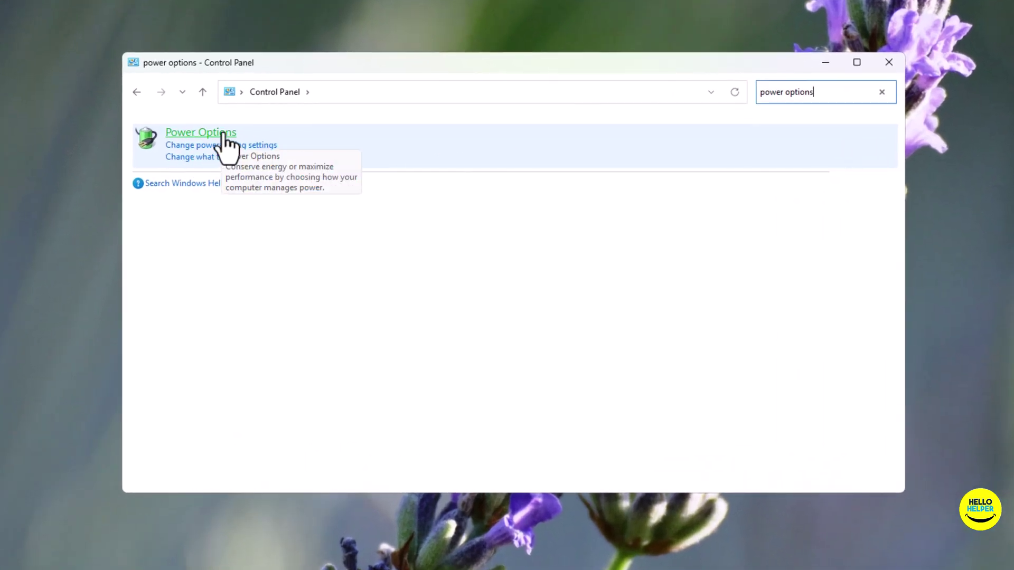
left_click(222, 134)
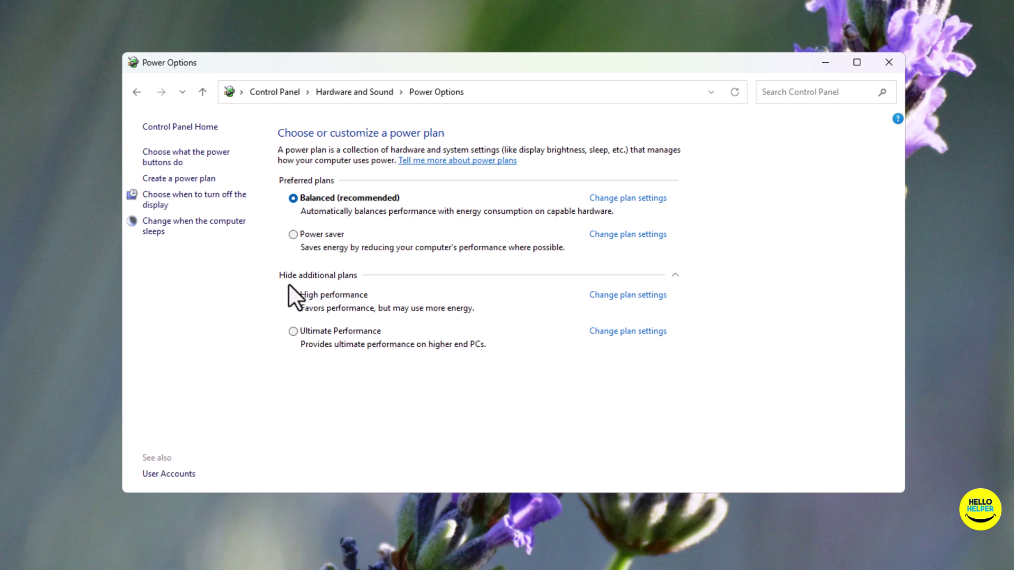
left_click(322, 276)
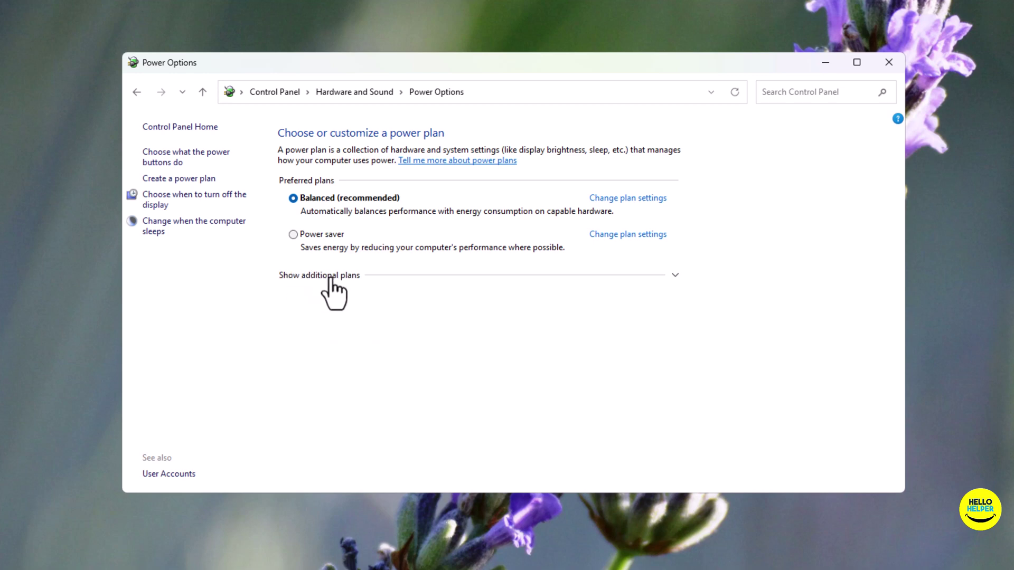
left_click(328, 275)
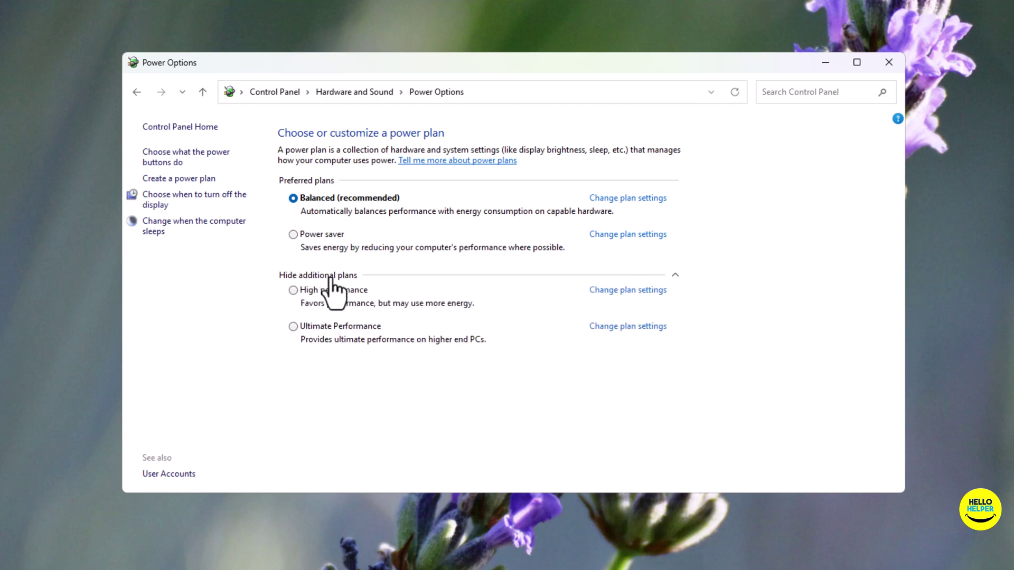
left_click(293, 296)
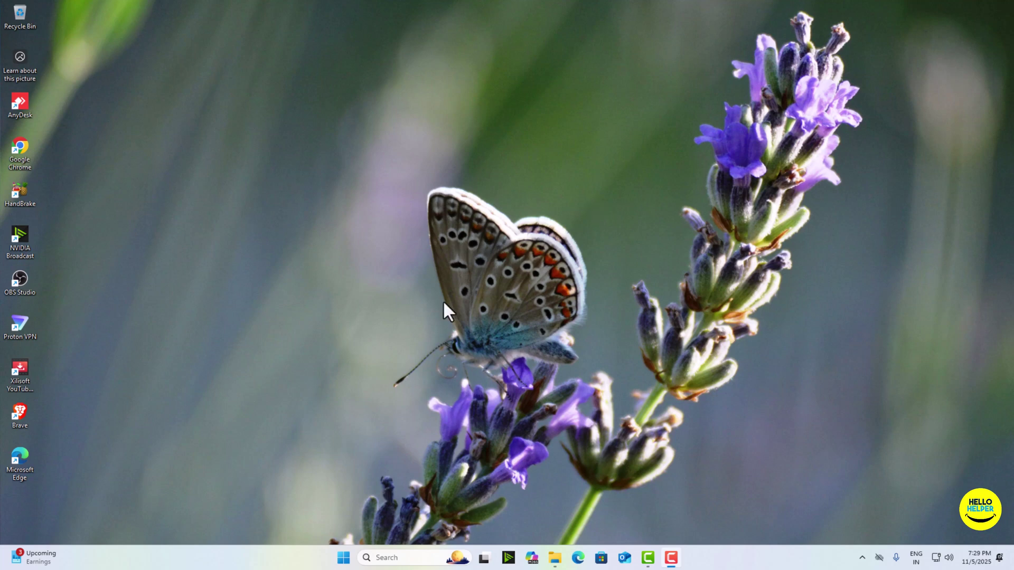
Open Settings maximized and go to Apps > Installed apps
right_click(344, 555)
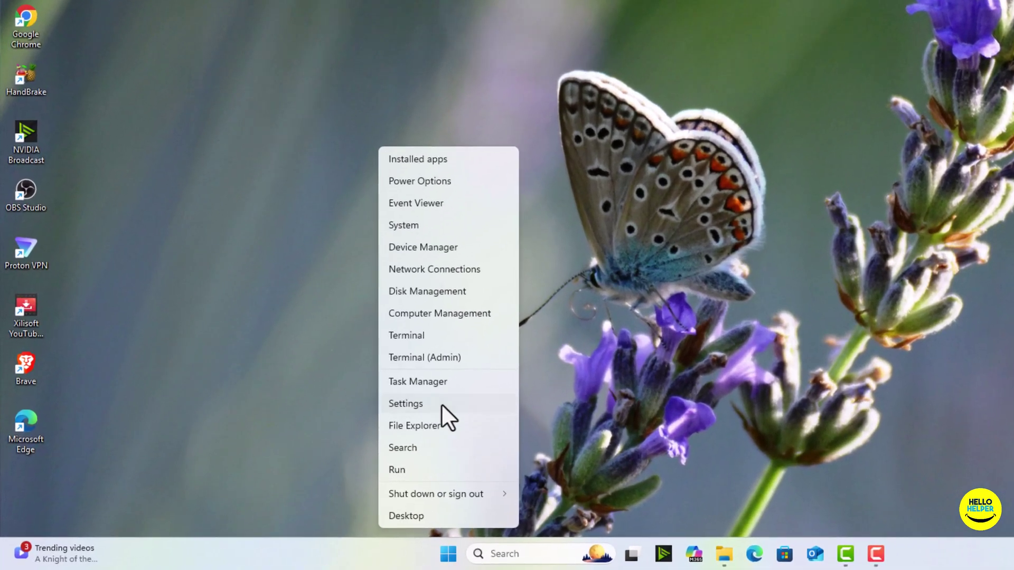
left_click(441, 404)
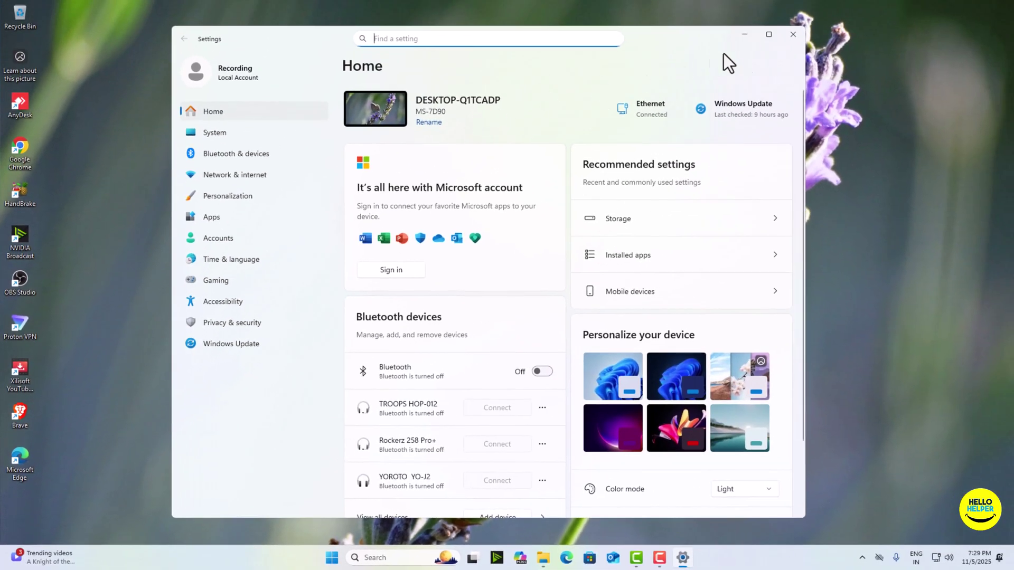
left_click(768, 36)
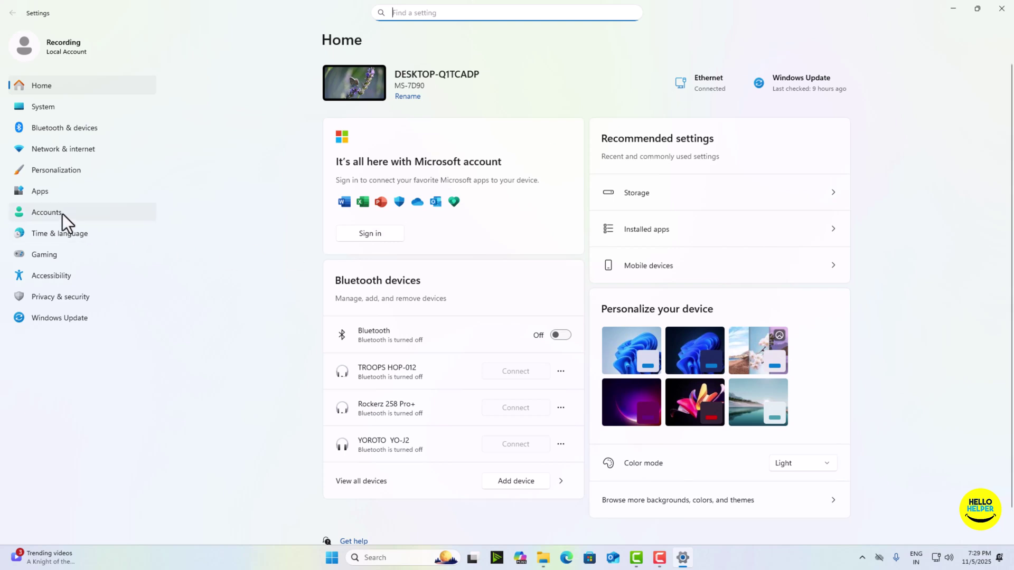
left_click(58, 193)
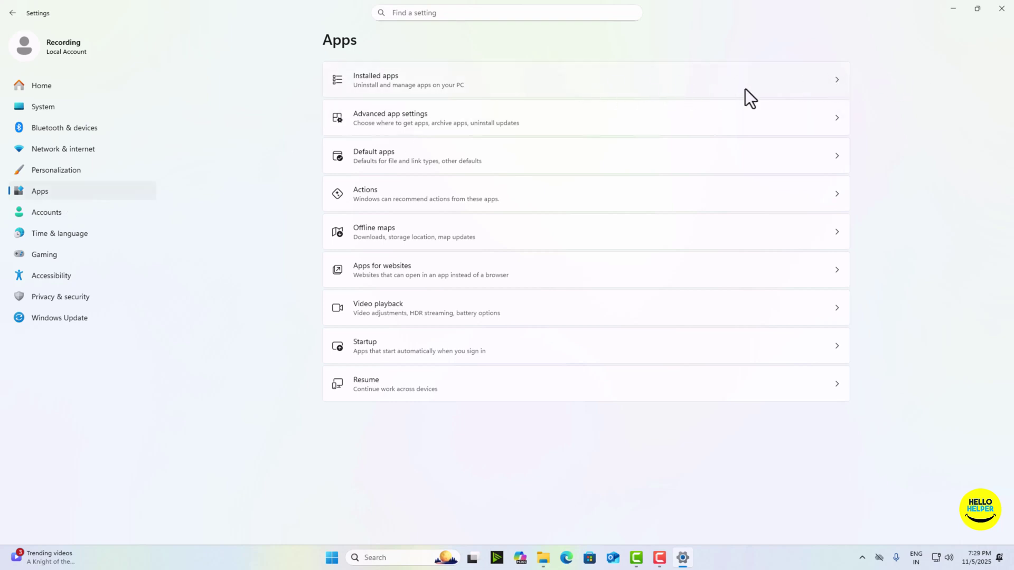
left_click(836, 80)
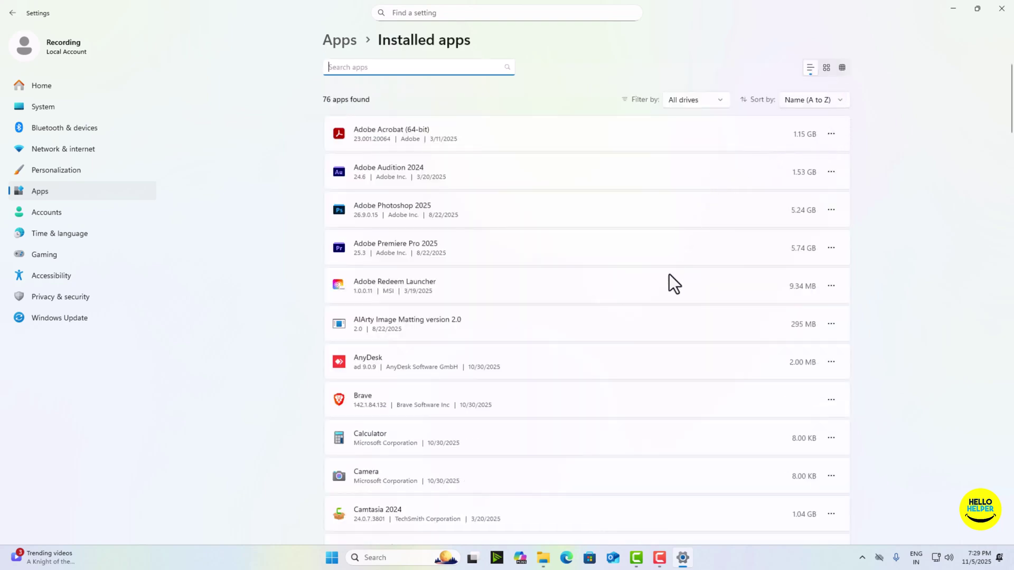
Set Calculator's 'Let this app run in background' to Never, then return to Installed apps
scroll(669, 274, "down", 3)
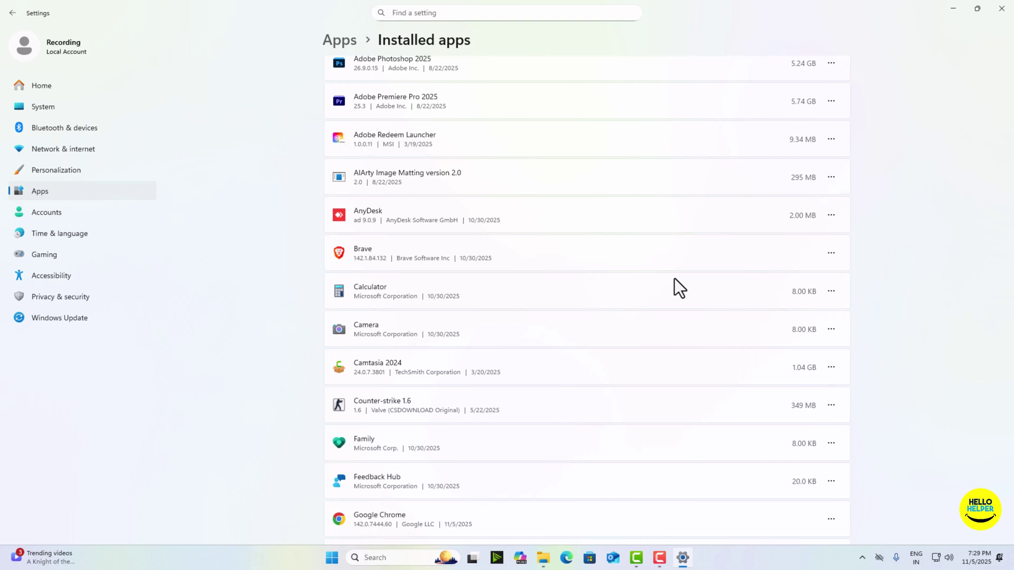
left_click(830, 291)
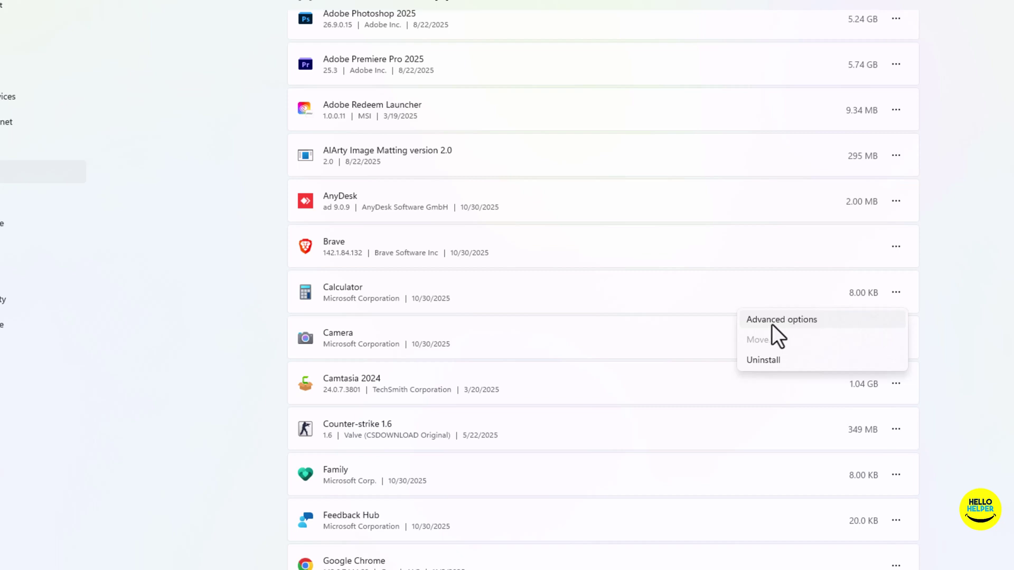
left_click(787, 321)
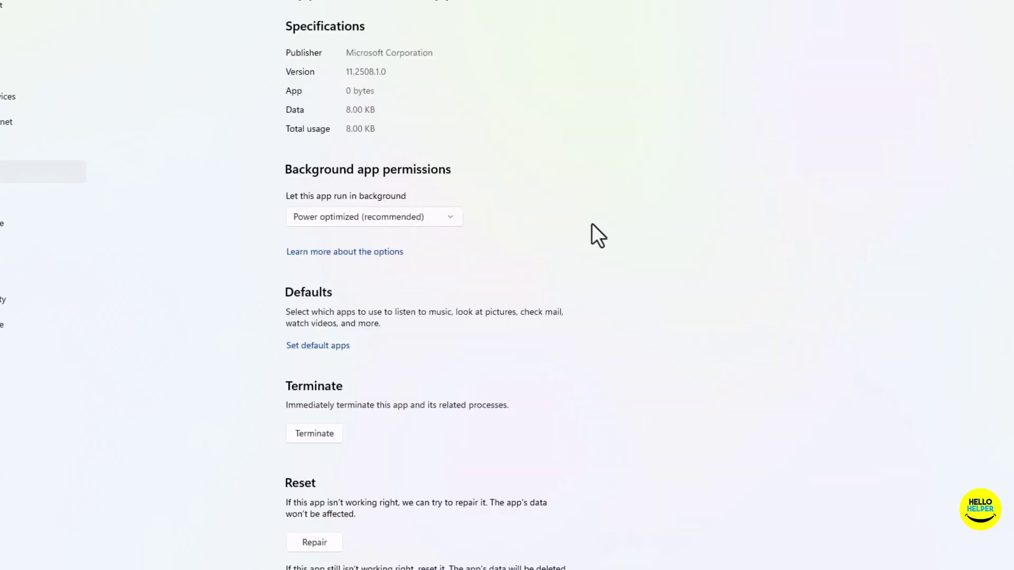
left_click(446, 217)
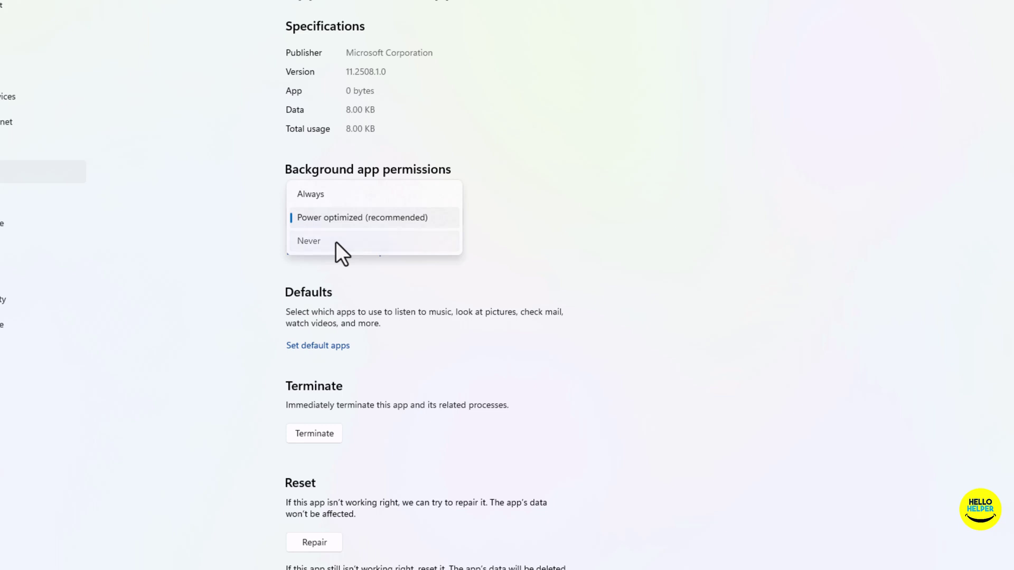
left_click(336, 242)
left_click(419, 41)
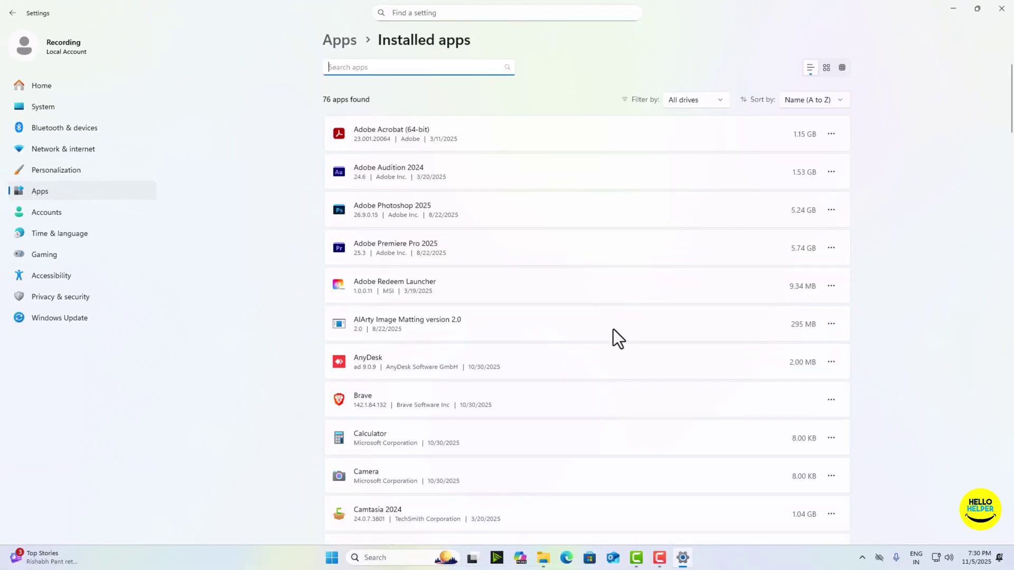
Set the Family app's 'Let this app run in background' option to Never in its advanced options
scroll(613, 330, "down", 8)
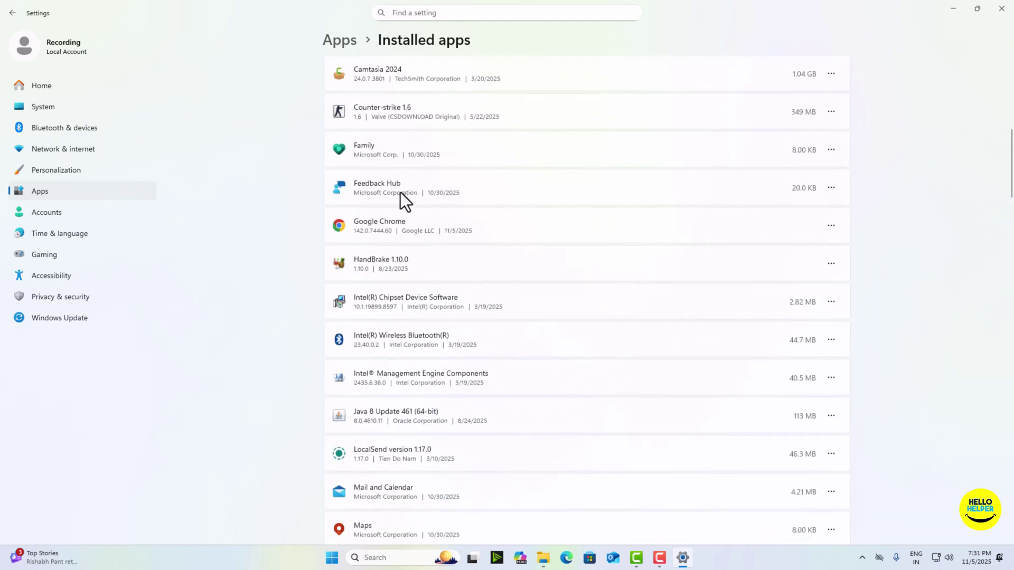
scroll(381, 168, "up", 2)
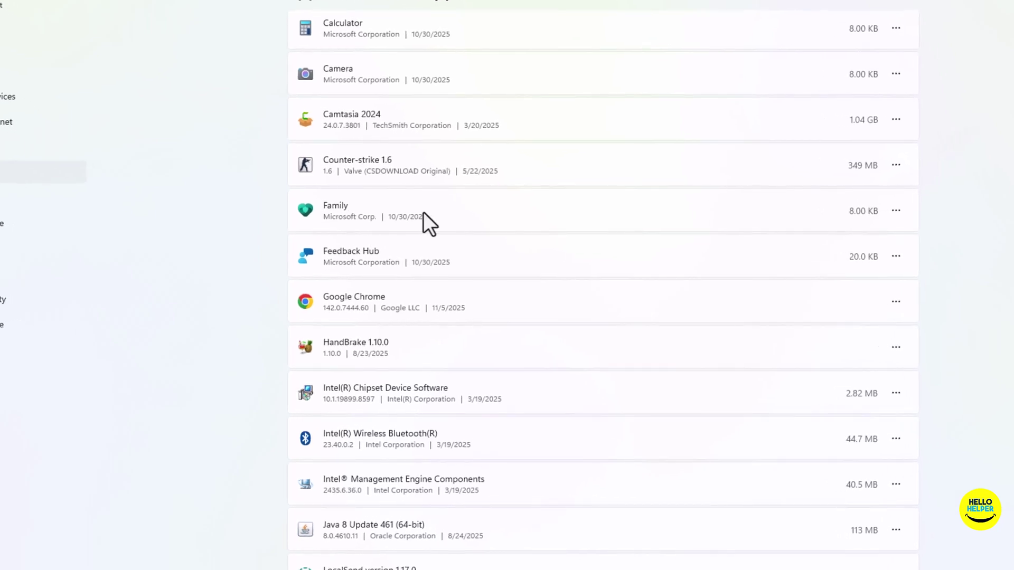
left_click(895, 211)
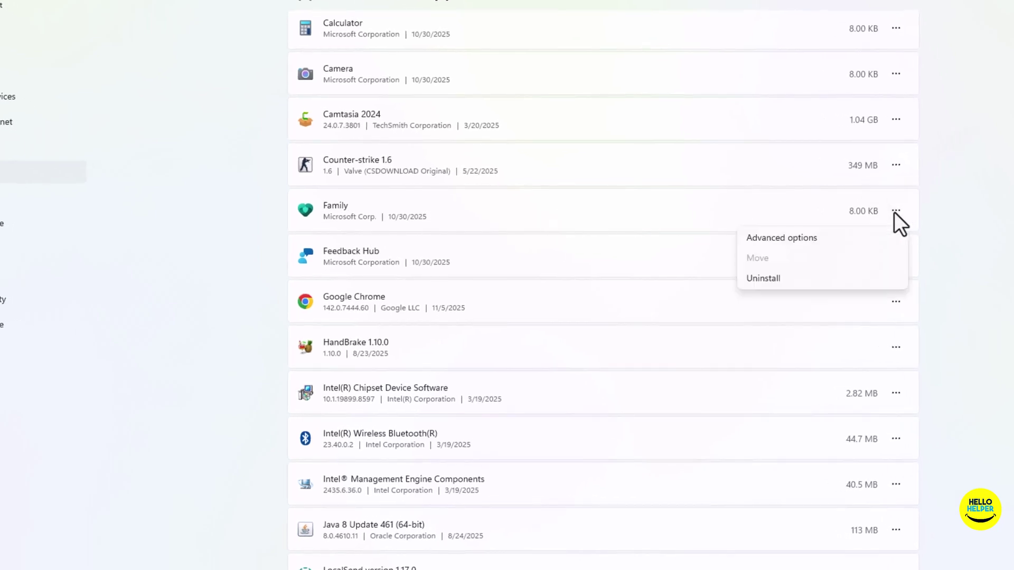
left_click(809, 238)
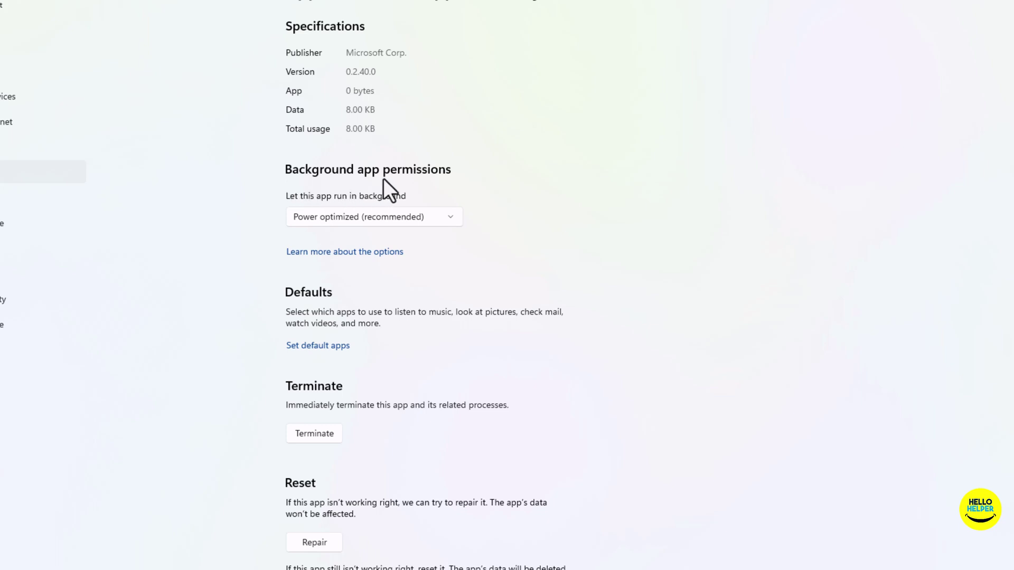
left_click(451, 216)
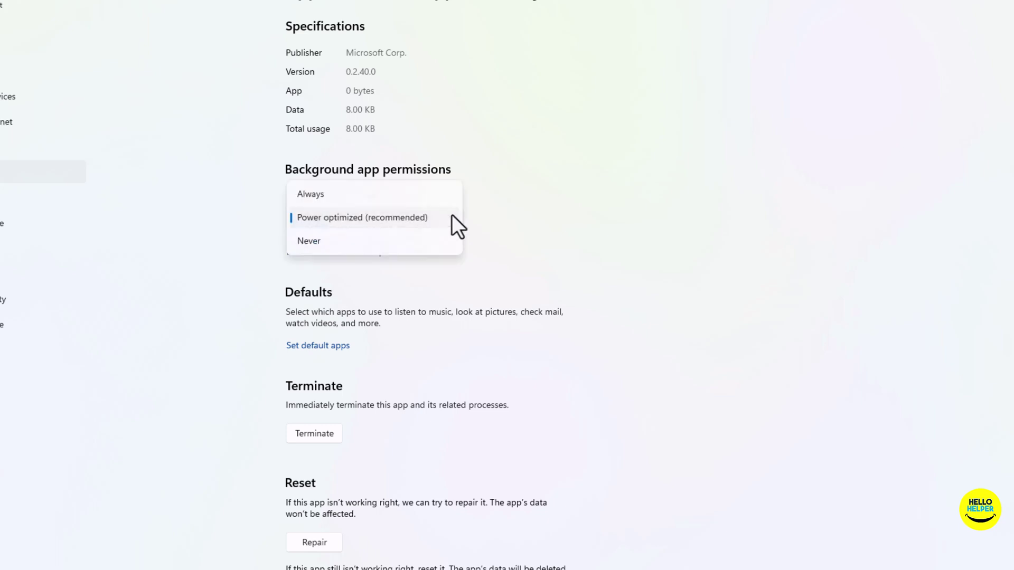
left_click(324, 242)
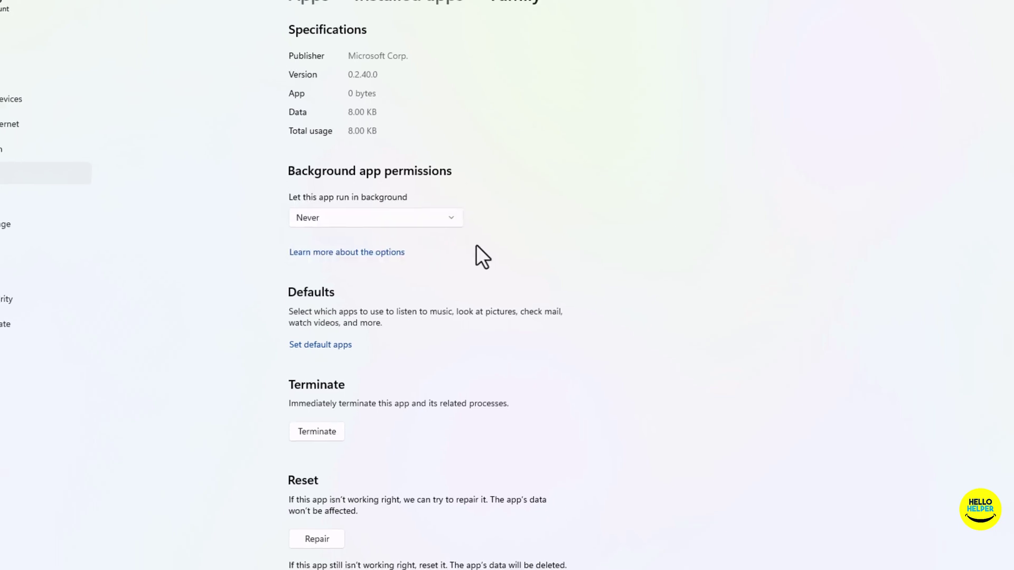